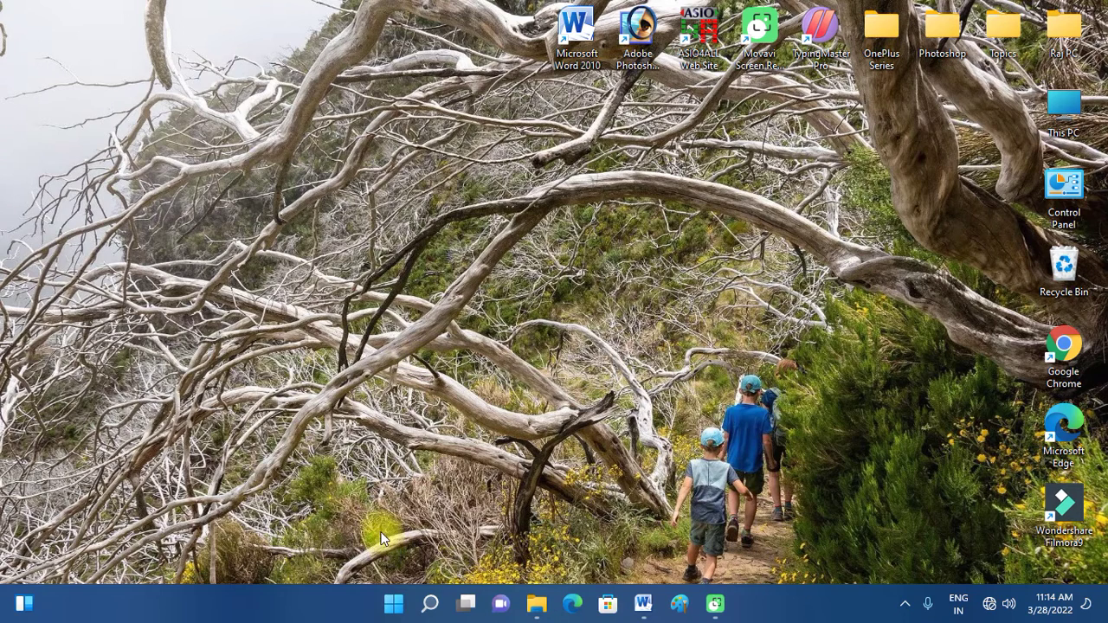
Find and open Device Manager through Windows search, and maximize its window
right_click(394, 609)
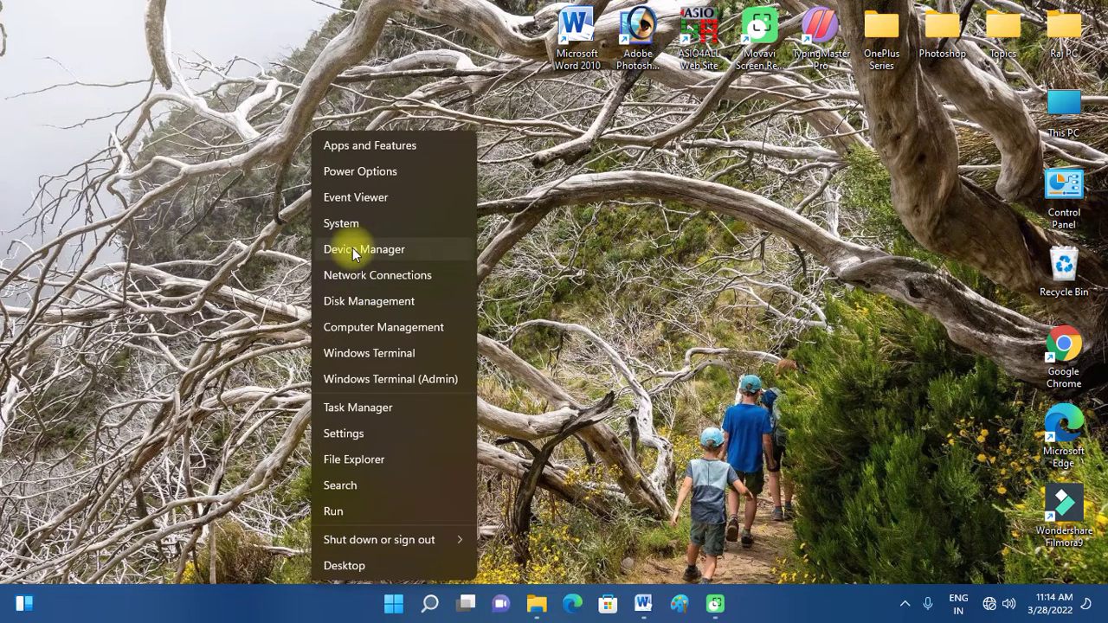
left_click(637, 299)
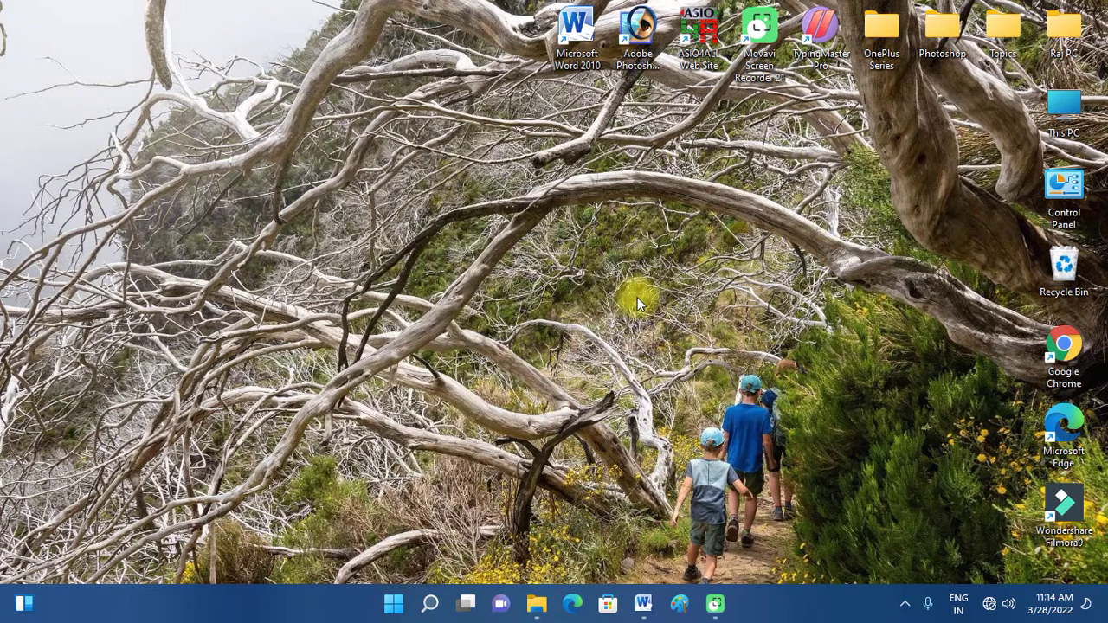
key("super")
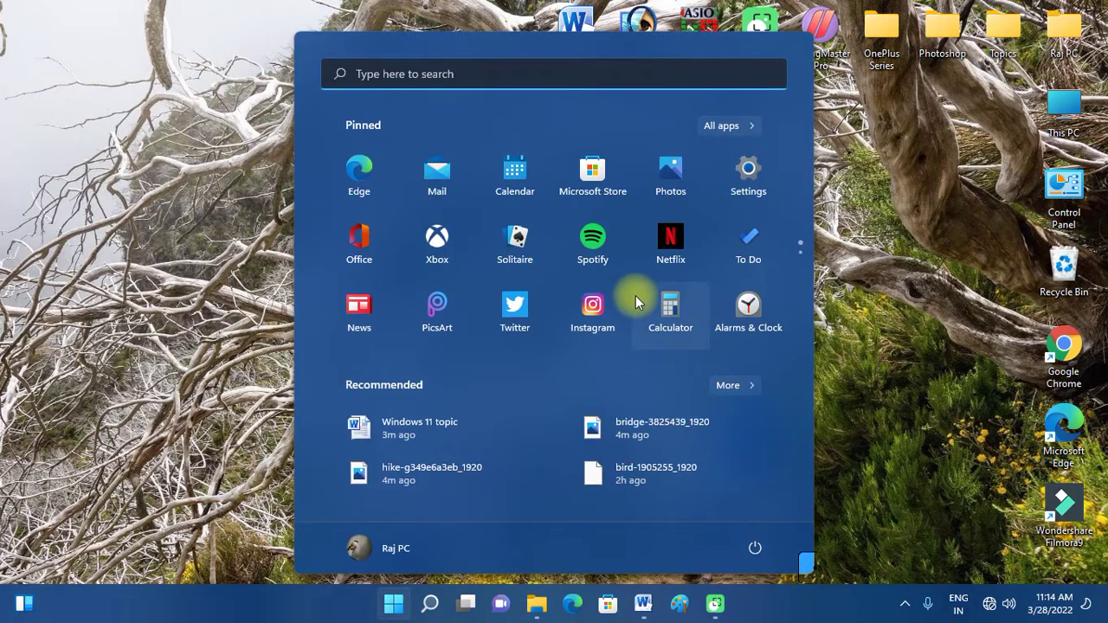
type("devi")
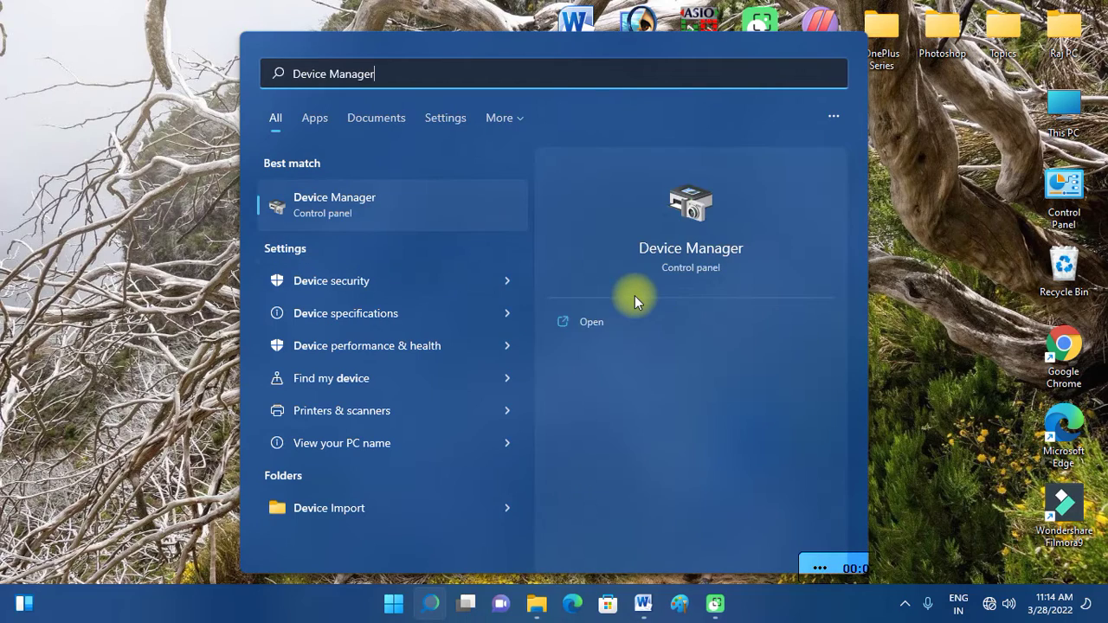
key("Return")
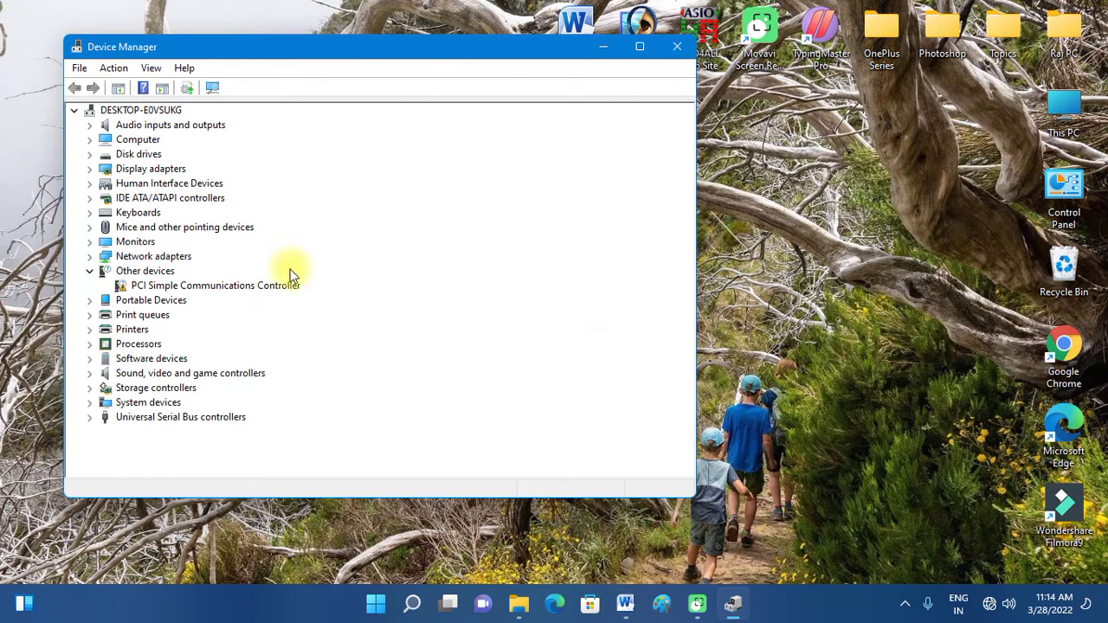
left_click(641, 49)
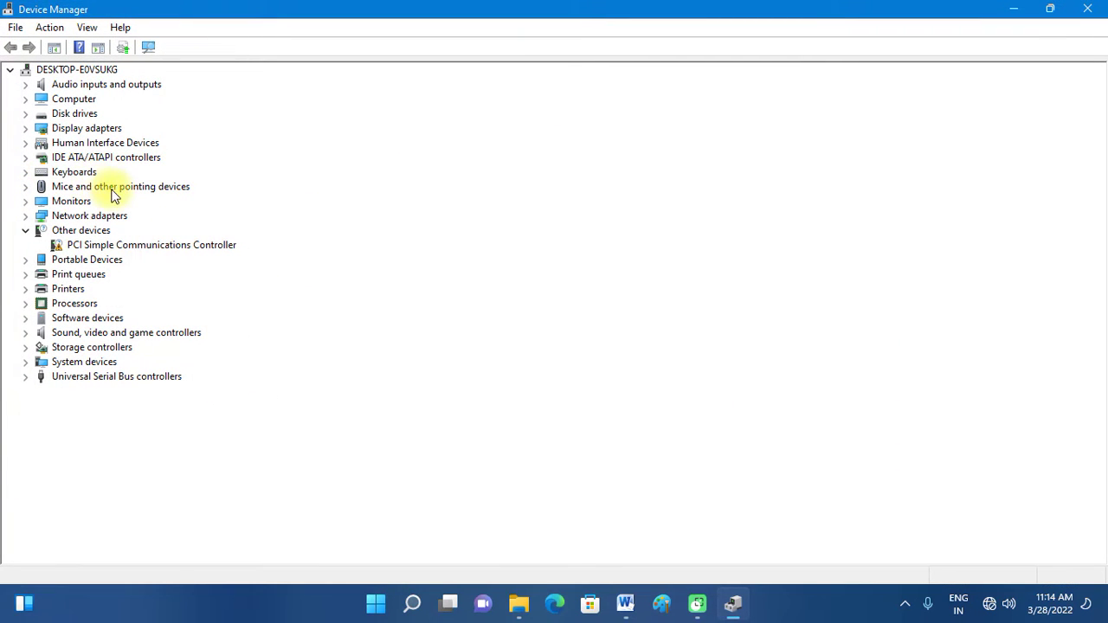
View the driver options in the properties of the HID-compliant mouse, and close Device Manager
left_click(26, 188)
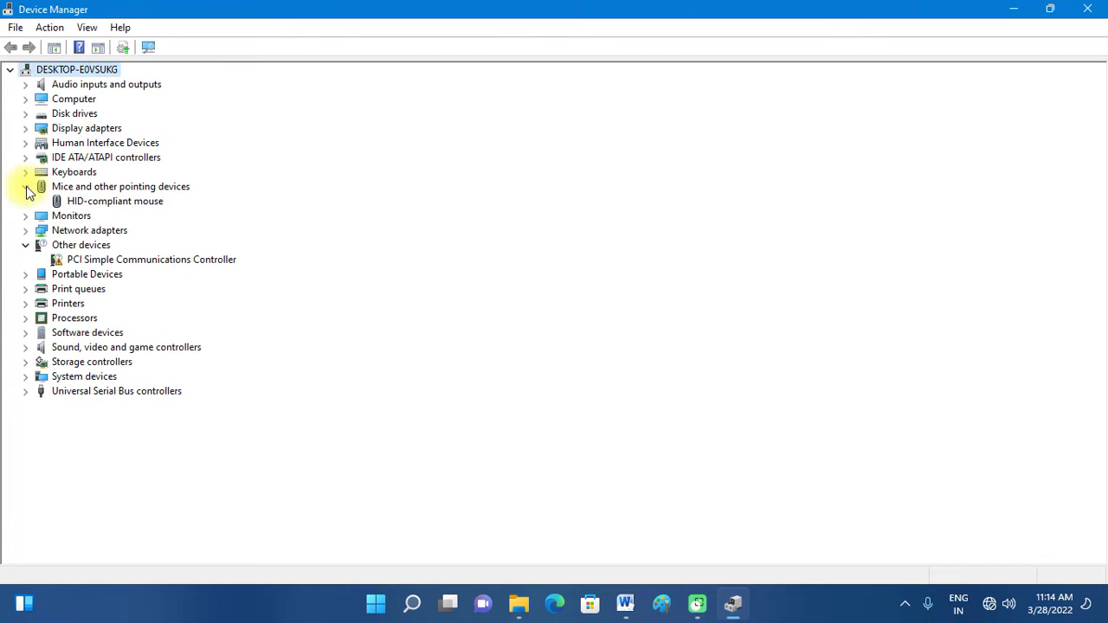
right_click(85, 205)
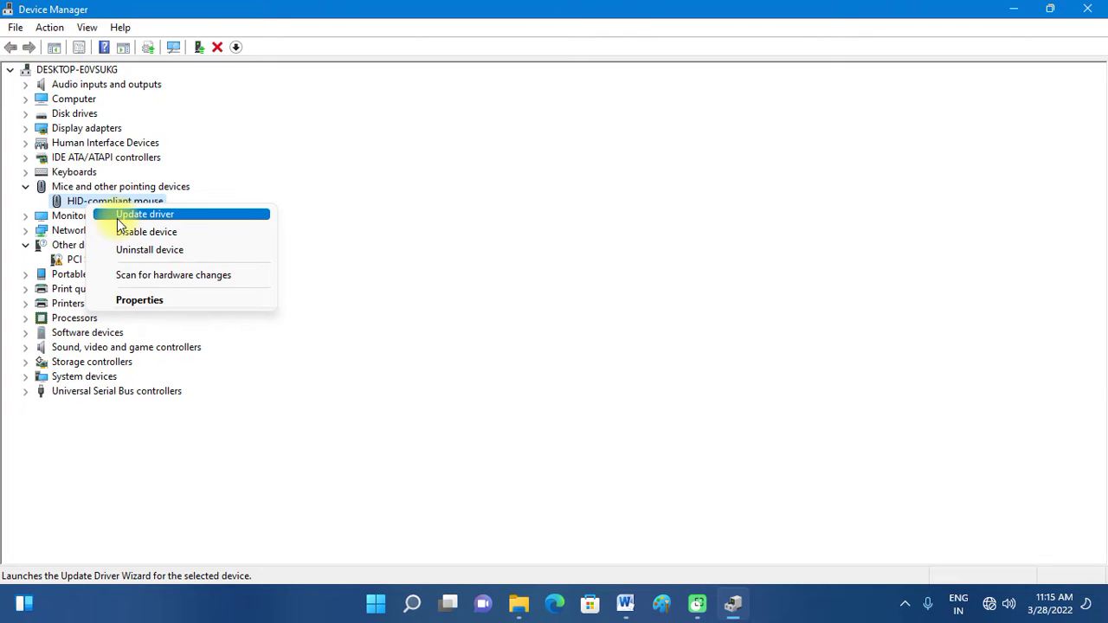
left_click(147, 300)
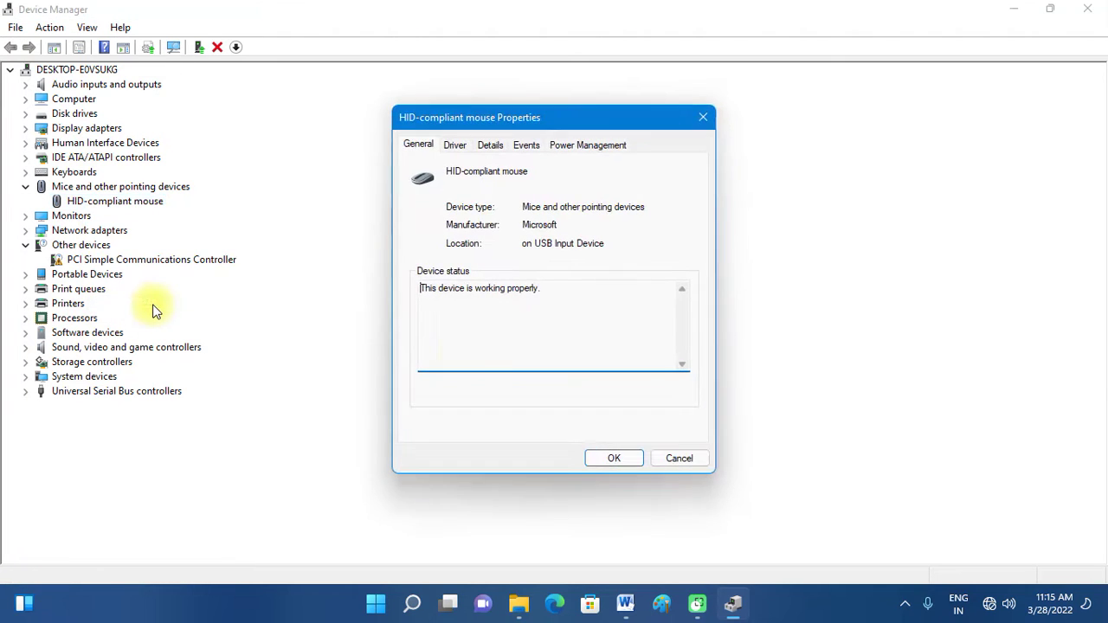
left_click(453, 146)
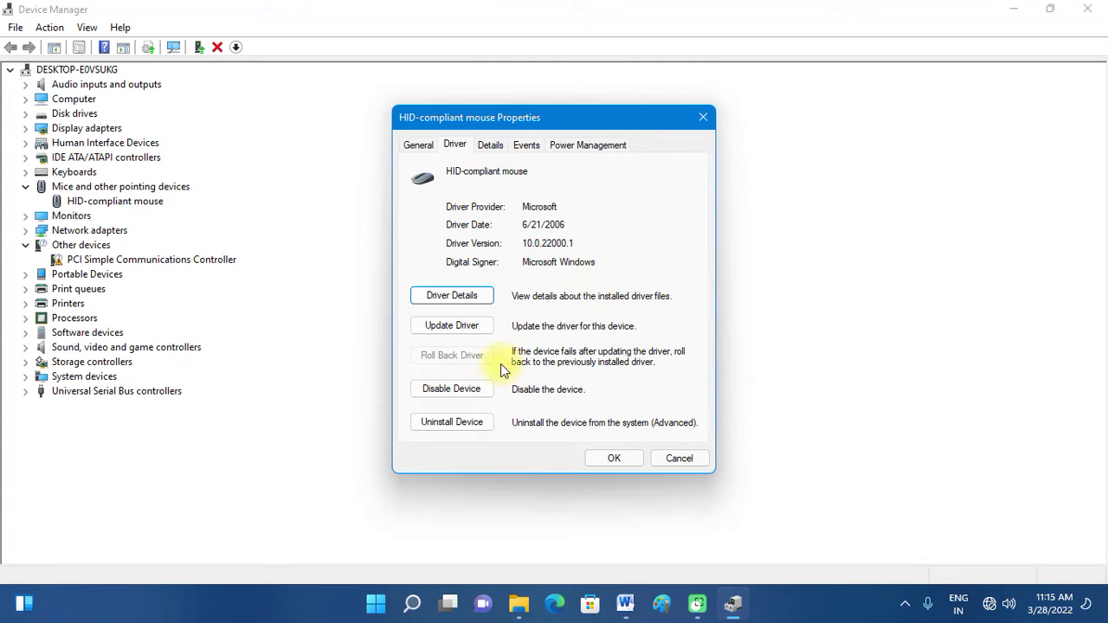
left_click(703, 116)
left_click(1087, 9)
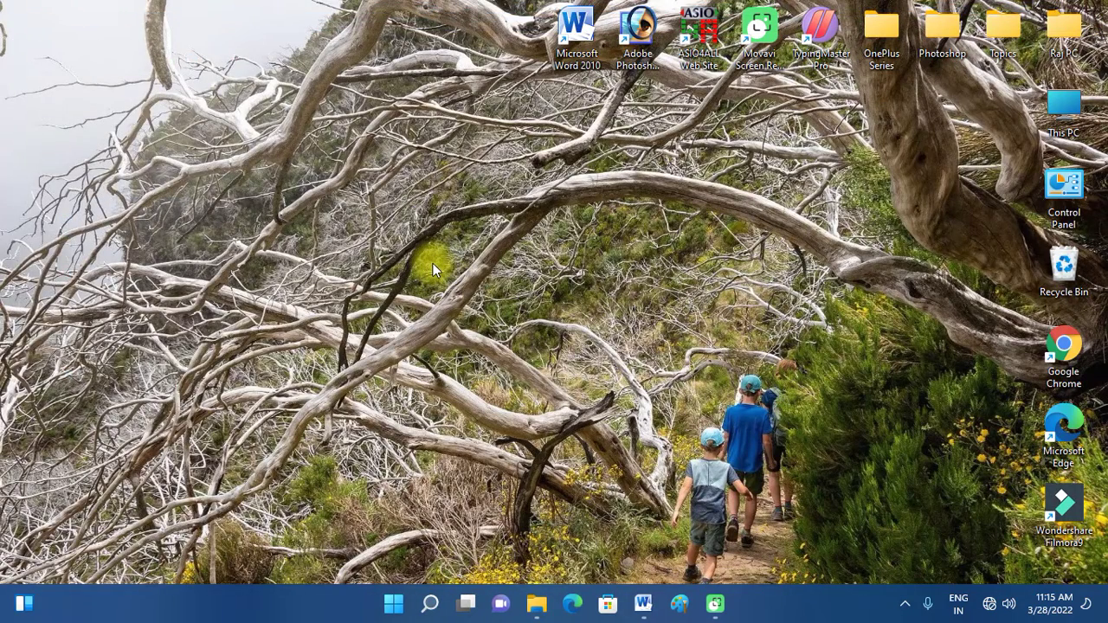
Switch to Settings and open Other troubleshooters under the system's Troubleshoot section
key("super")
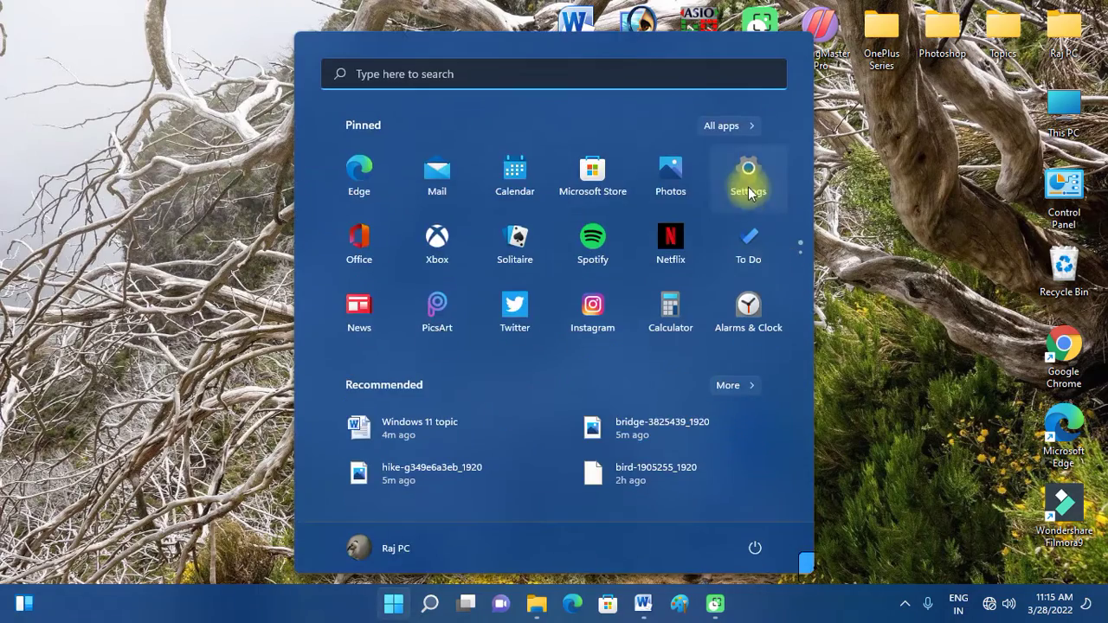
left_click(747, 181)
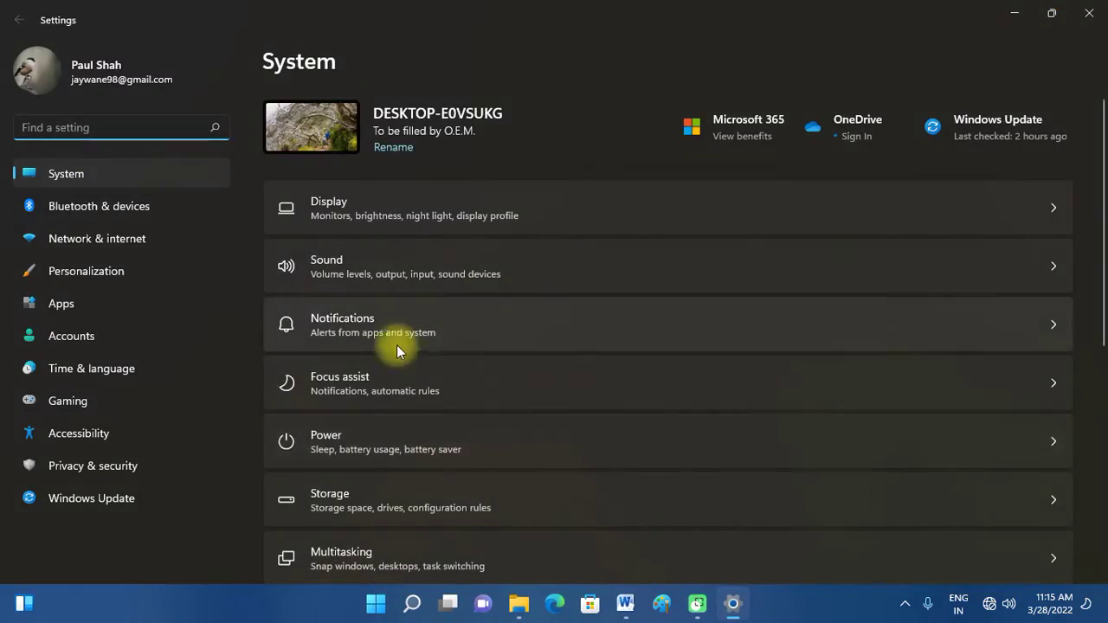
scroll(466, 389, "down", 5)
left_click(429, 296)
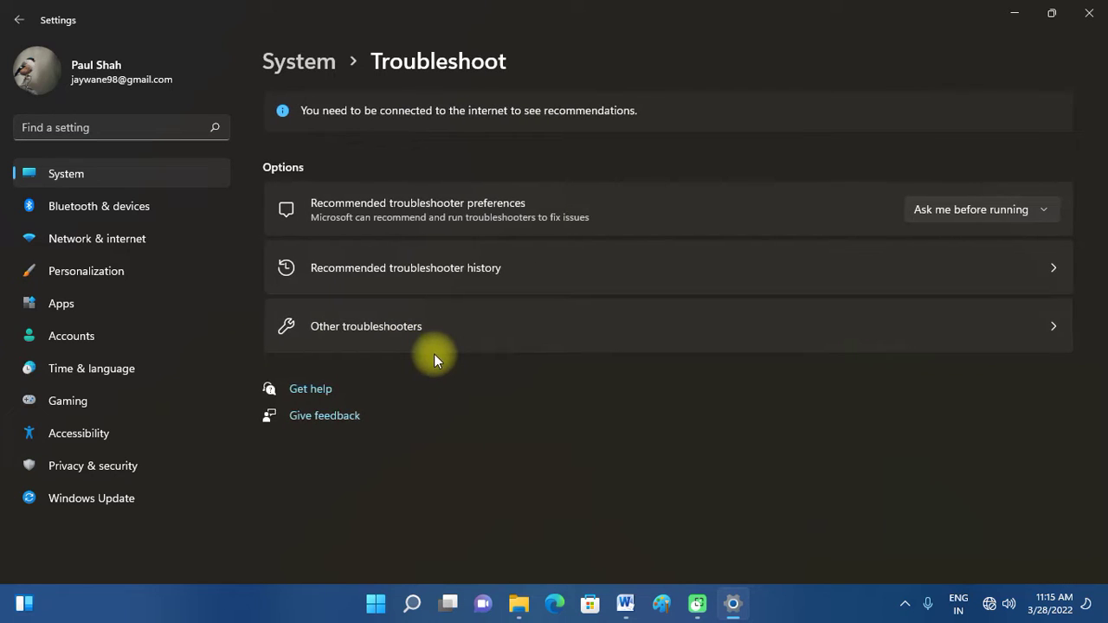
left_click(587, 300)
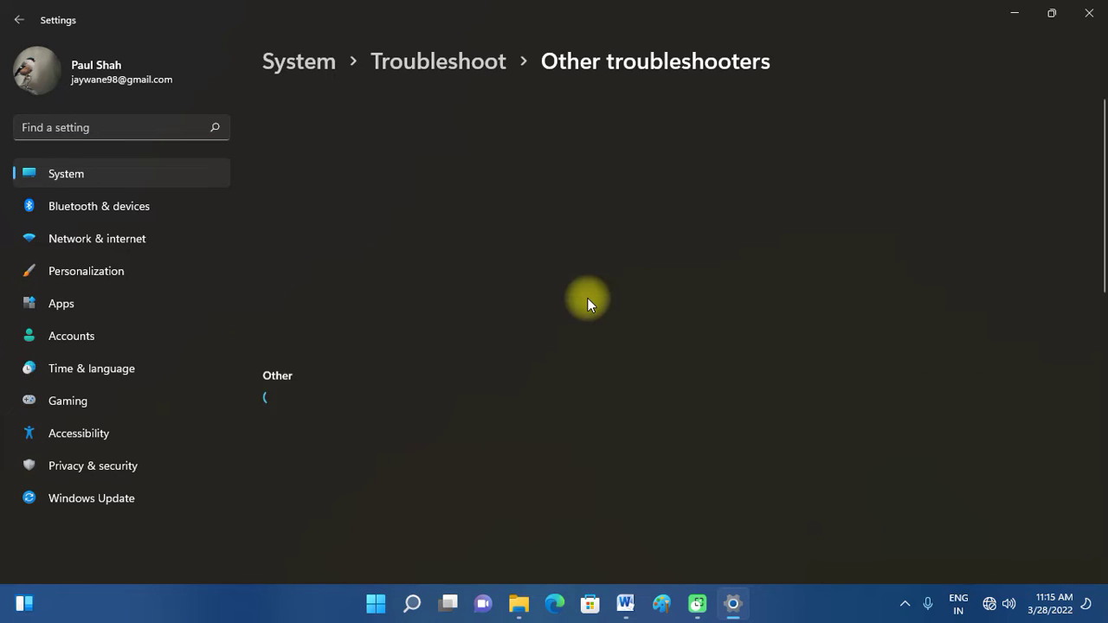
Look through the whole list of available troubleshooters, both the most frequent and the other ones
scroll(588, 303, "down", 5)
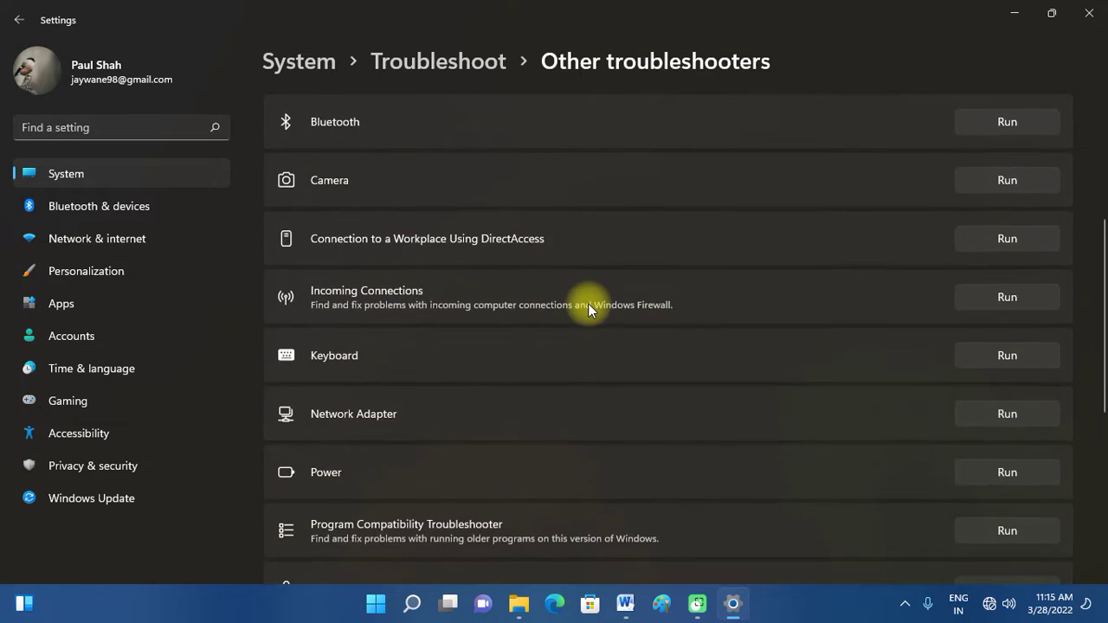
scroll(587, 299, "down", 3)
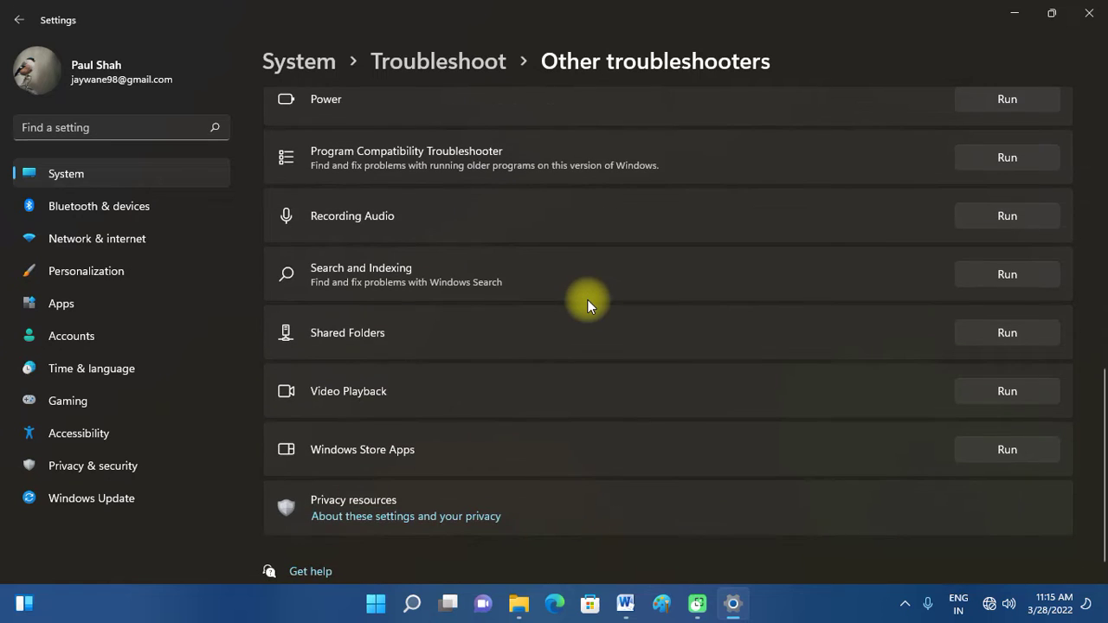
scroll(586, 299, "up", 4)
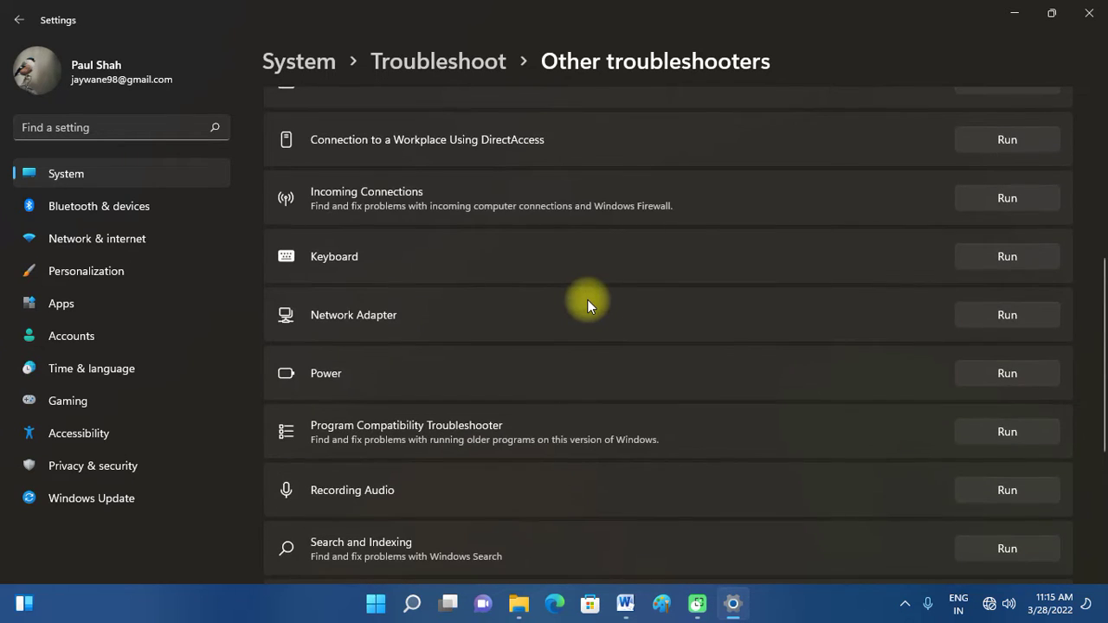
scroll(459, 342, "up", 2)
scroll(446, 342, "up", 3)
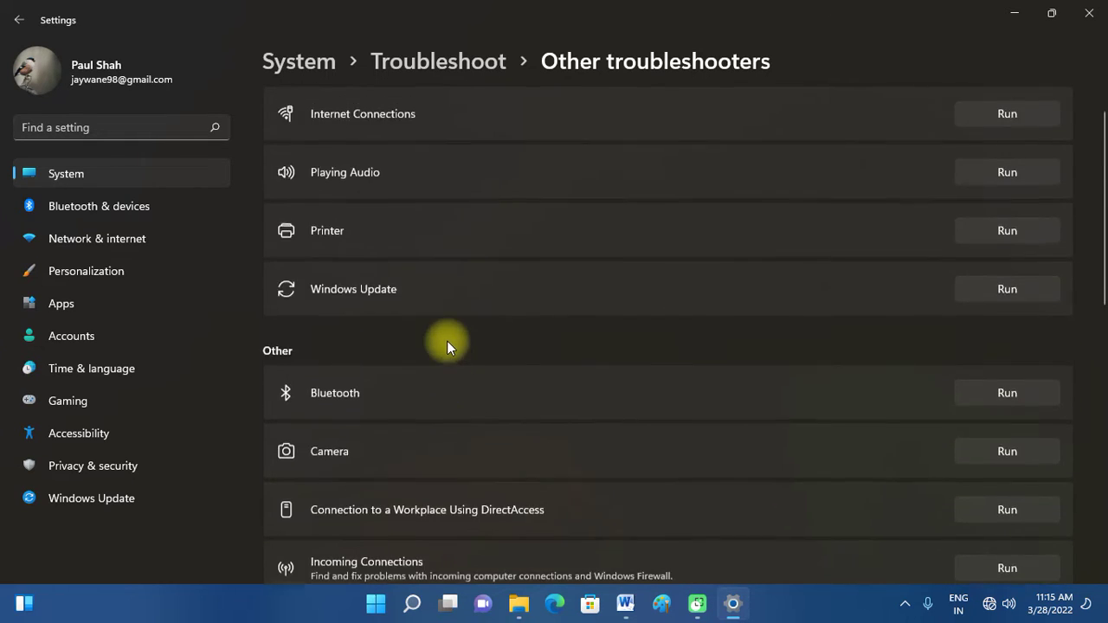
scroll(519, 420, "down", 3)
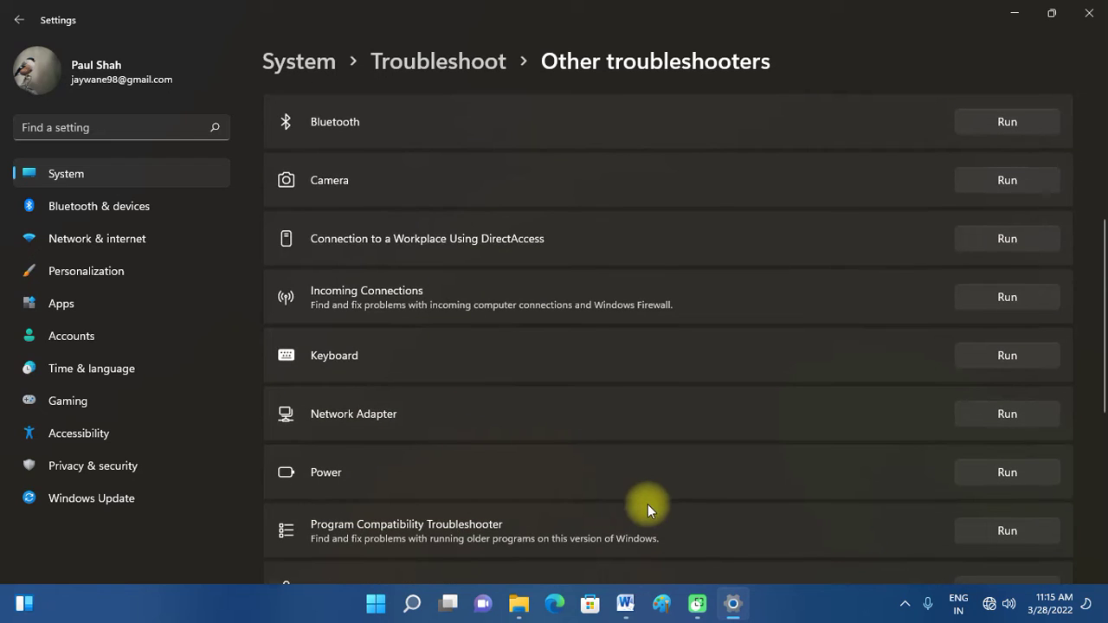
scroll(360, 394, "down", 2)
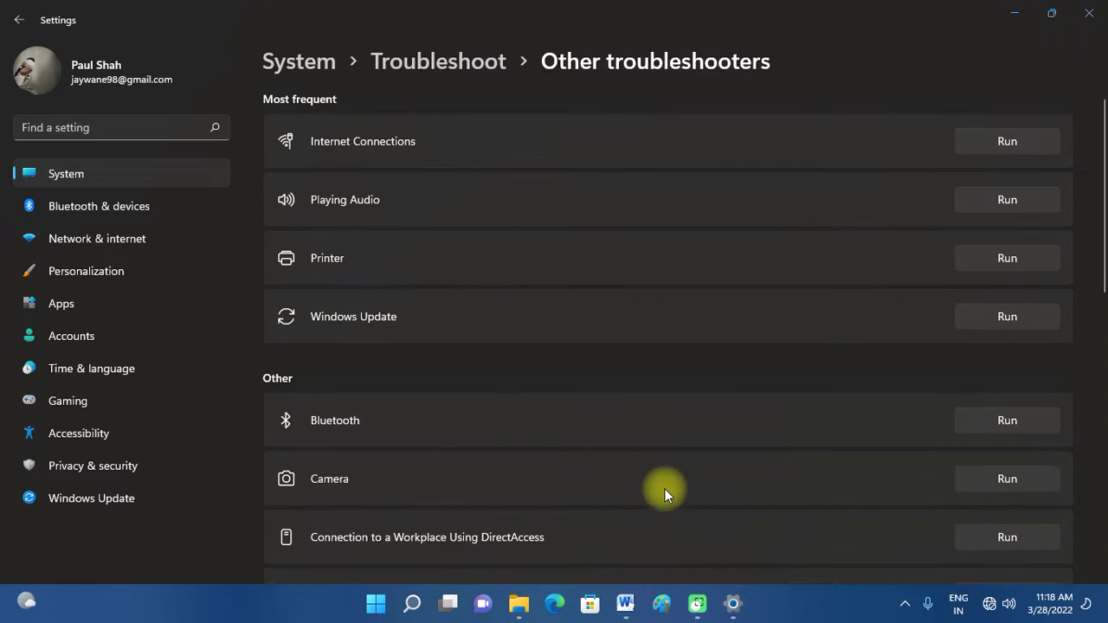
Go to the Mouse page under Bluetooth & devices, open Additional mouse settings, and center the Mouse Properties dialog
left_click(10, 19)
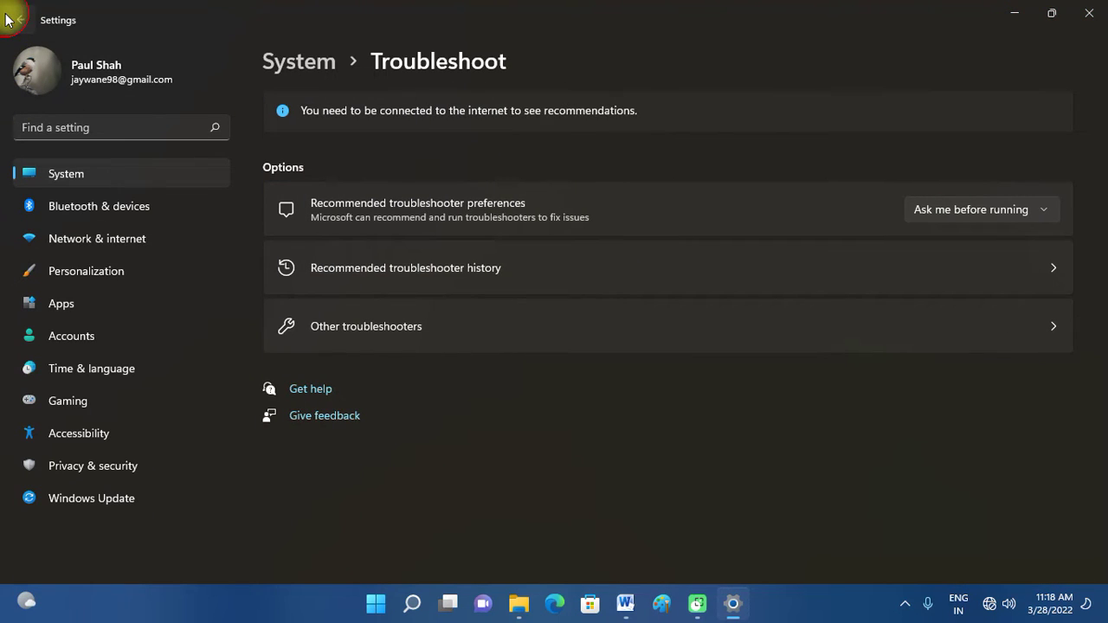
left_click(11, 21)
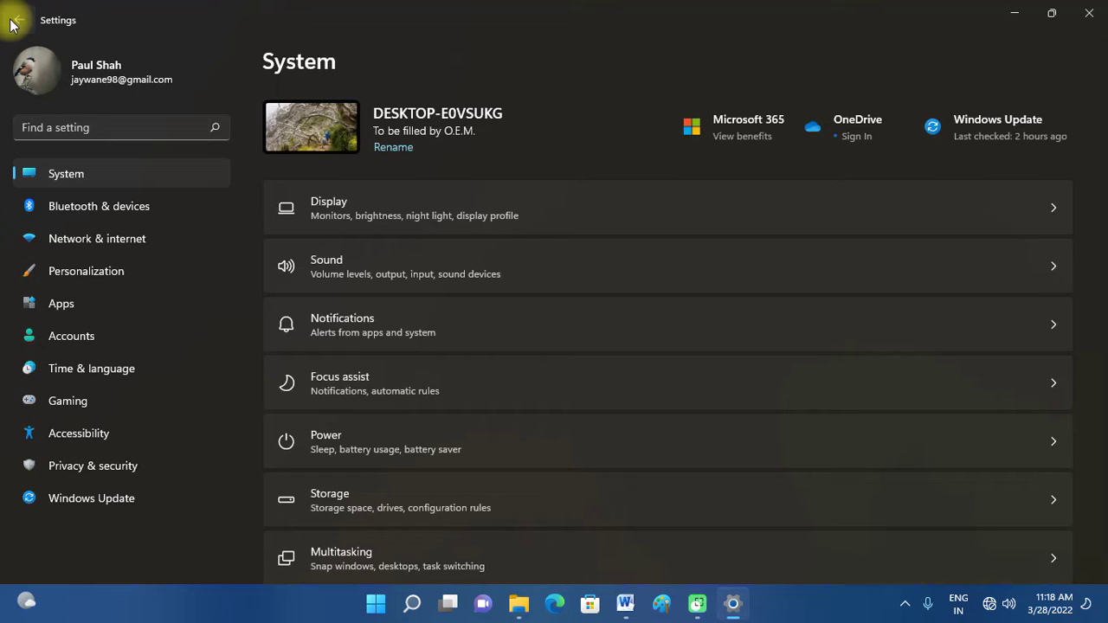
left_click(96, 215)
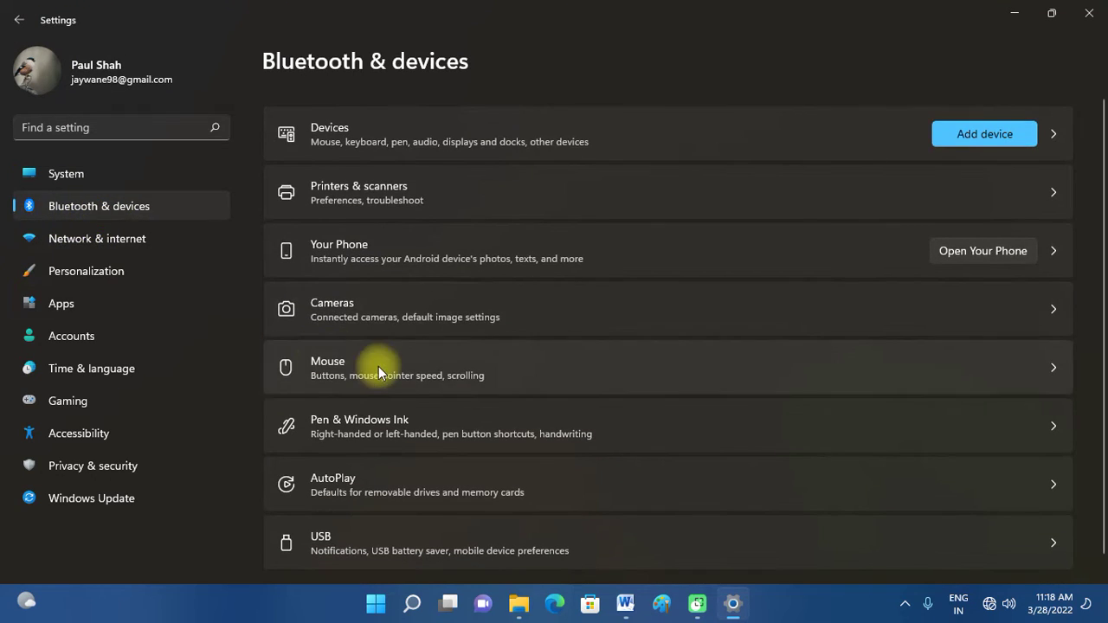
left_click(378, 366)
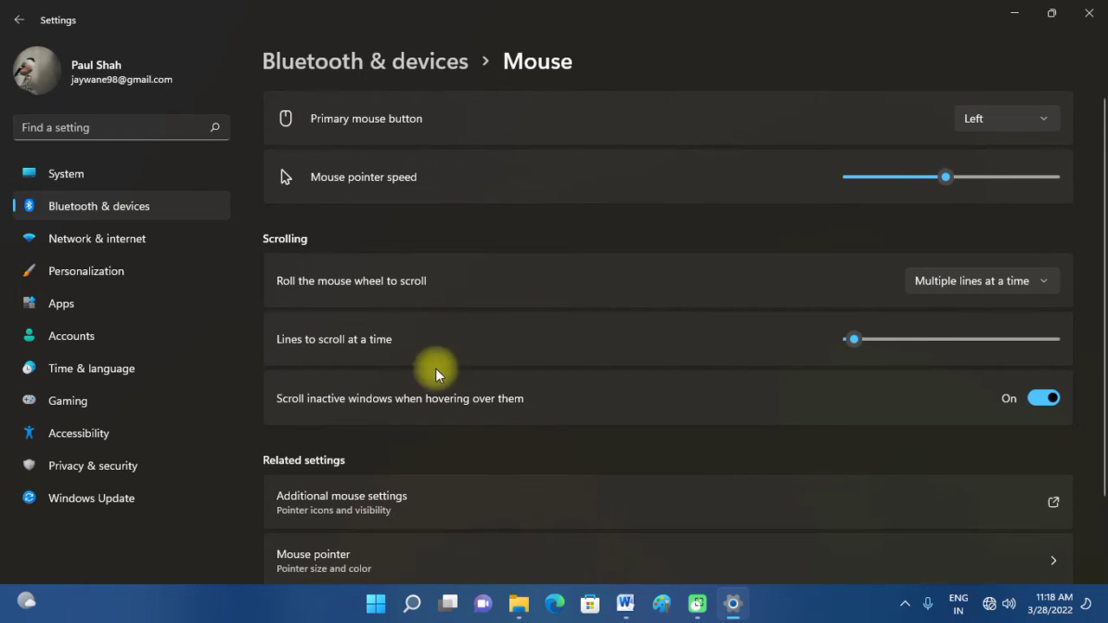
scroll(689, 384, "down", 2)
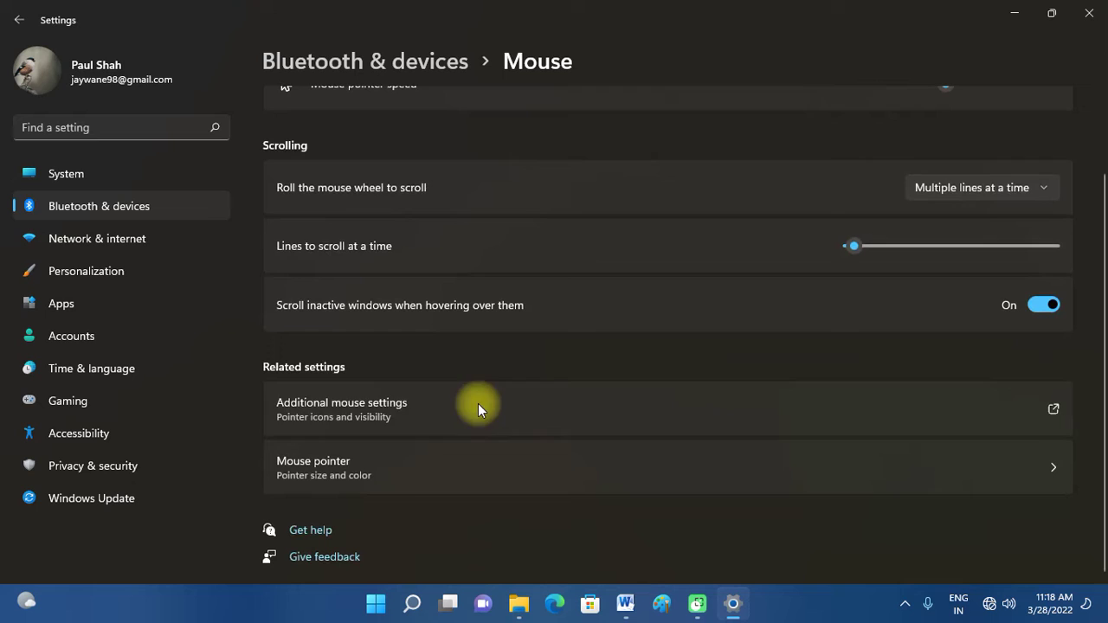
left_click(424, 410)
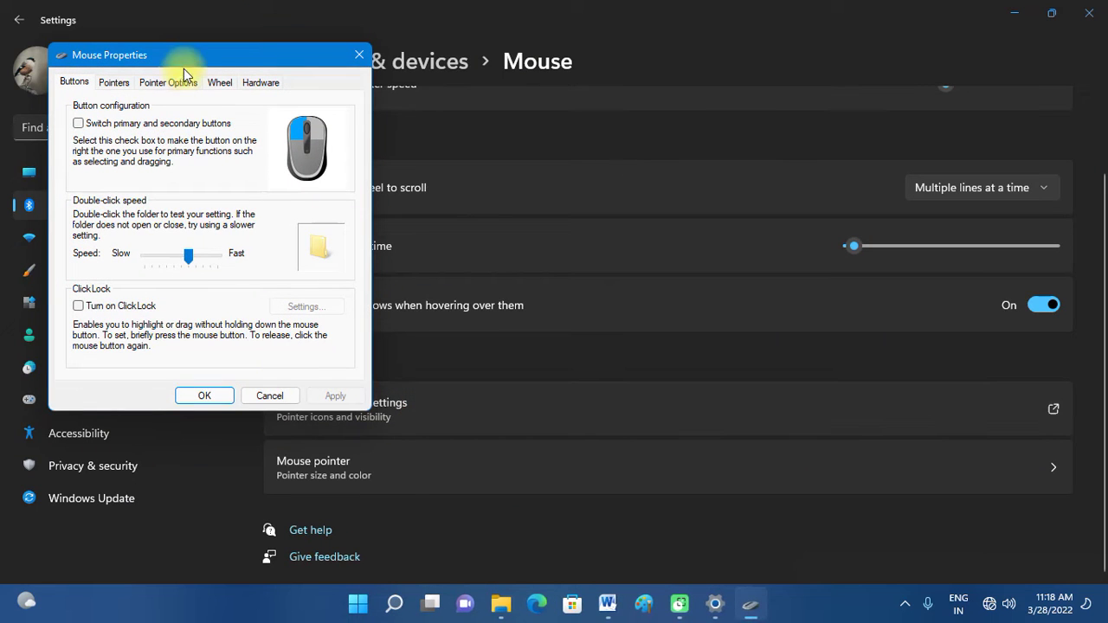
left_click_drag(186, 62, 538, 86)
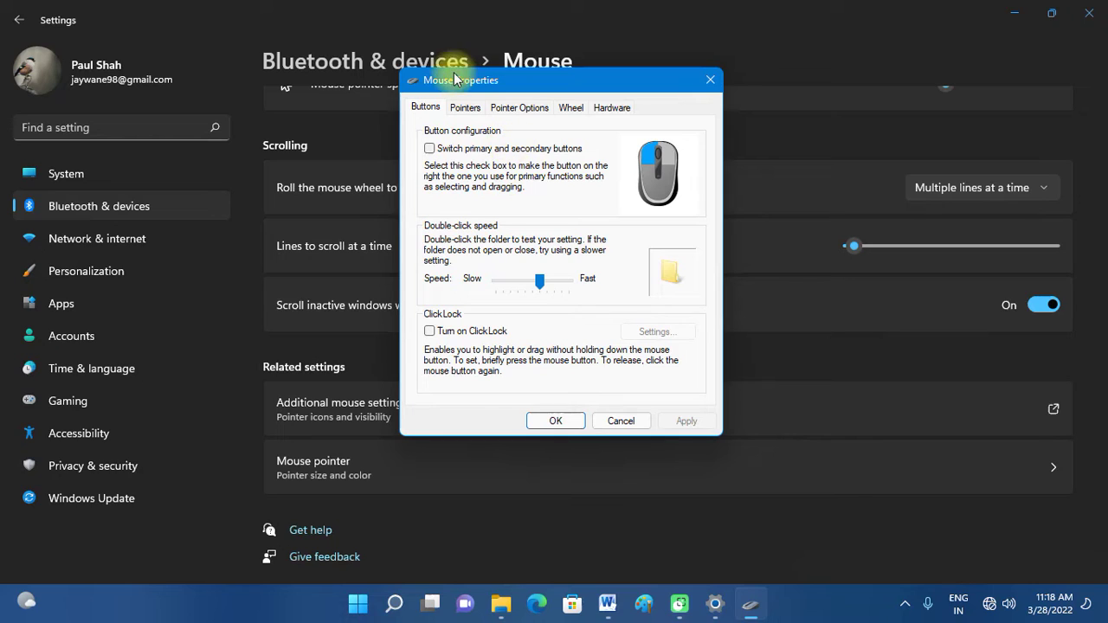
Make sure Enhance pointer precision is enabled in the mouse's pointer options, apply the settings and close Mouse Properties
left_click(522, 107)
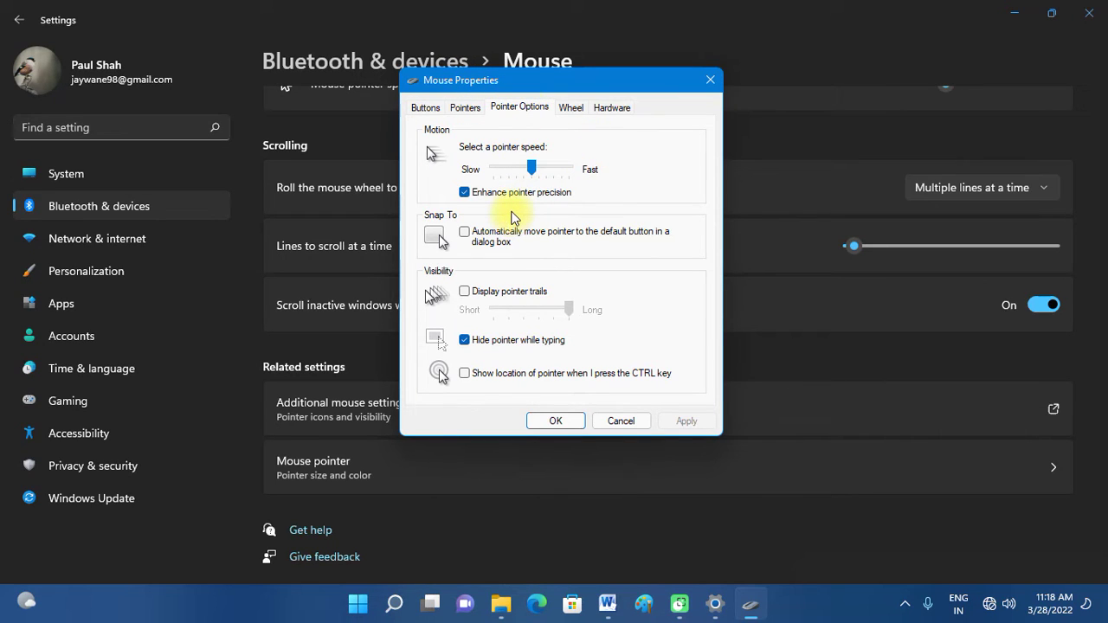
left_click(464, 193)
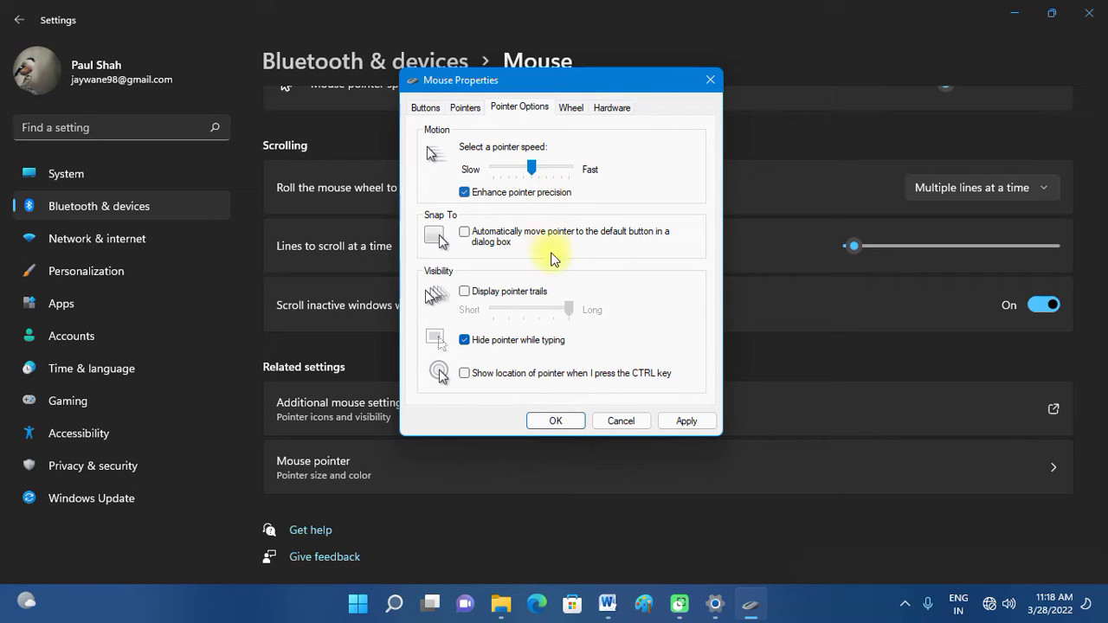
left_click(696, 427)
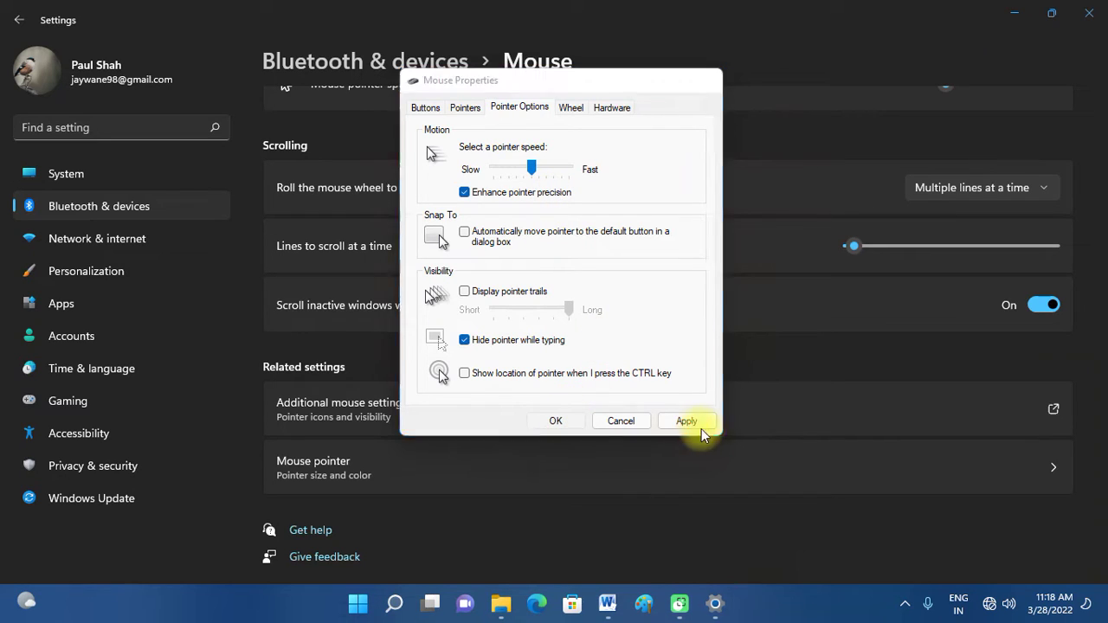
key("Return")
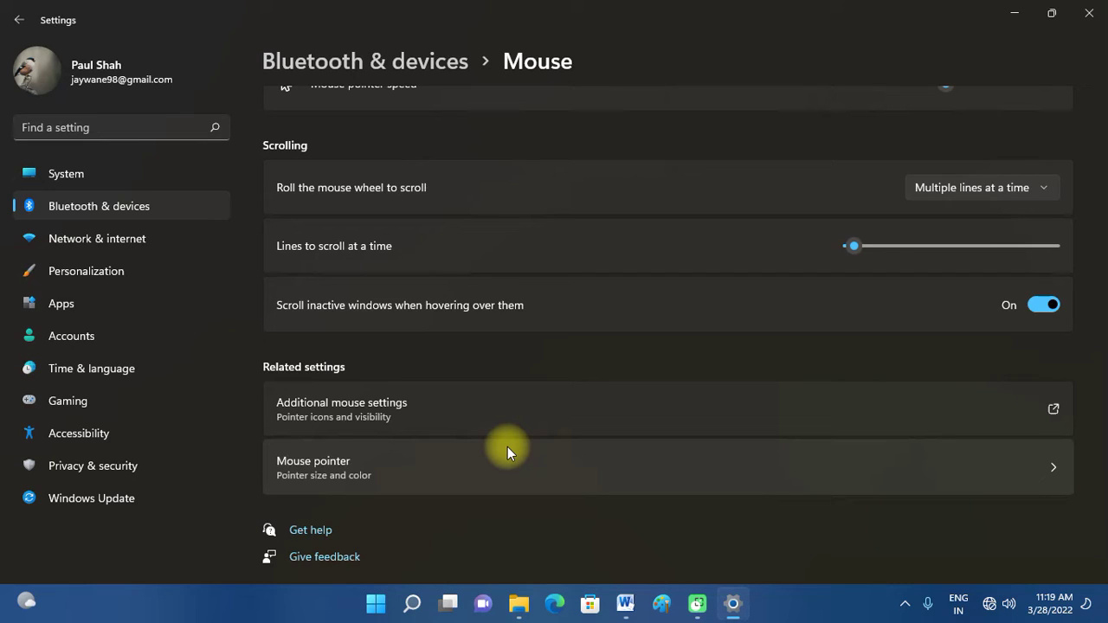
Return to the desktop and close the Settings window
key("super+d")
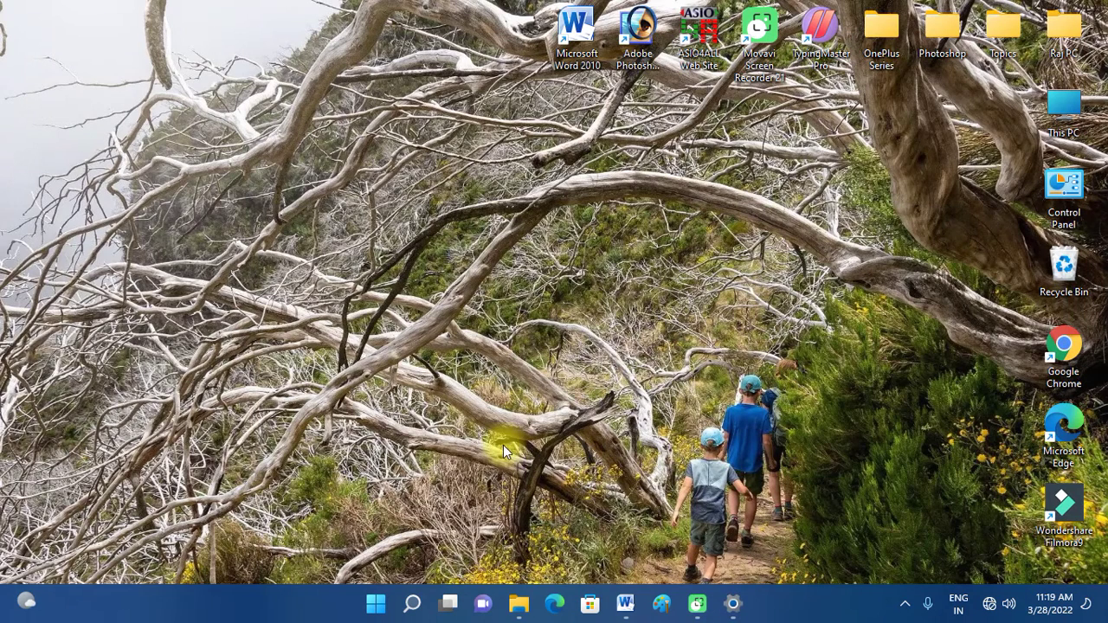
mouse_move(732, 603)
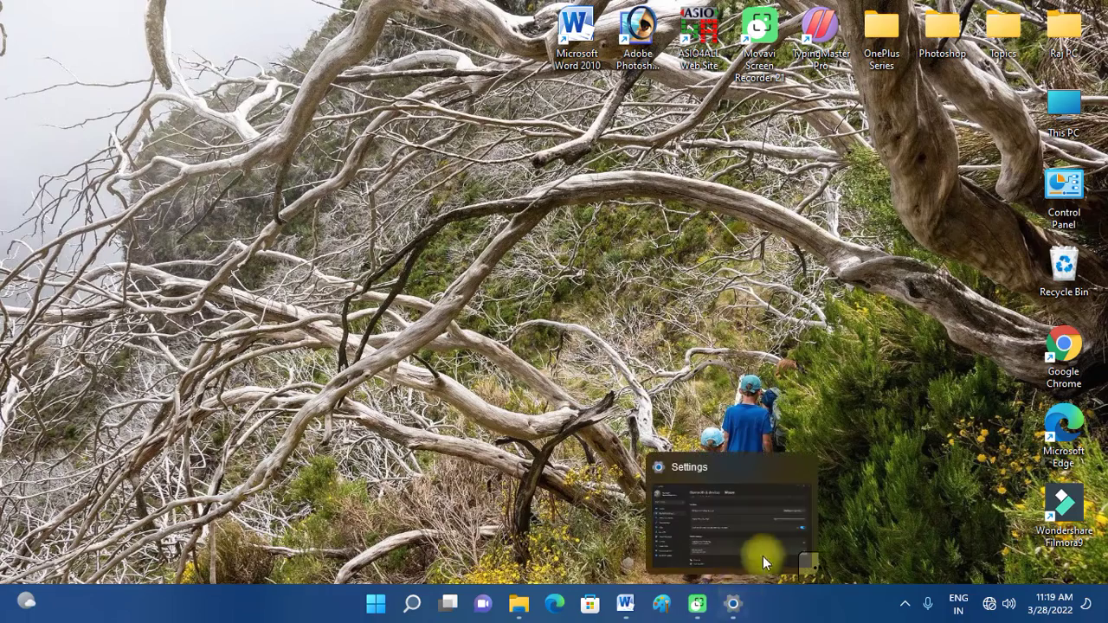
left_click(803, 468)
Open Device Manager in a maximized window and expand the Universal Serial Bus controllers category
right_click(402, 606)
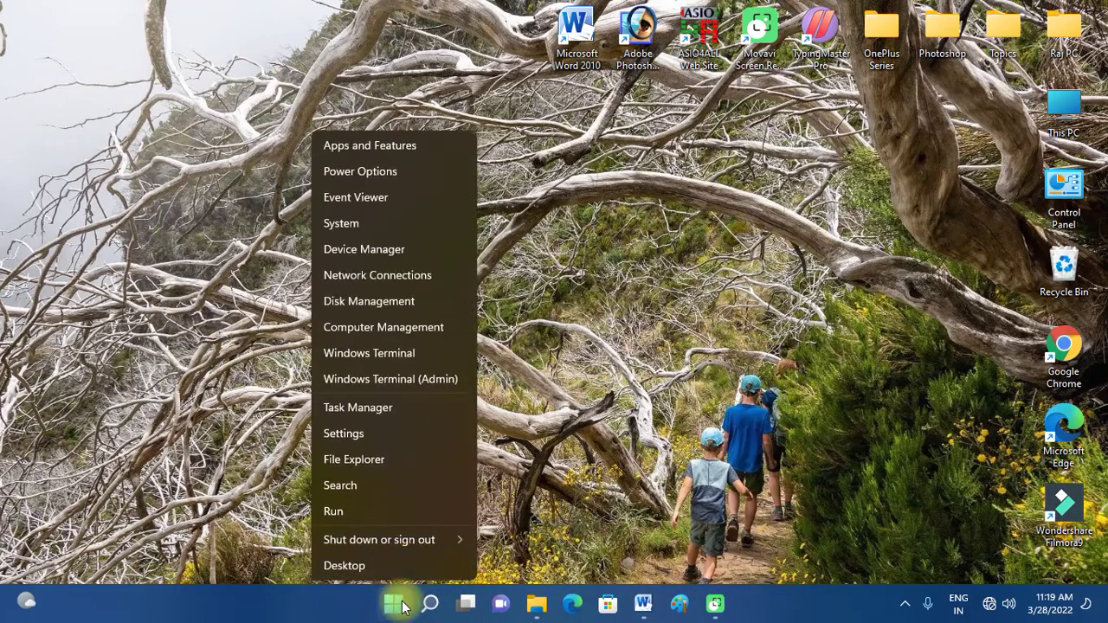
left_click(385, 248)
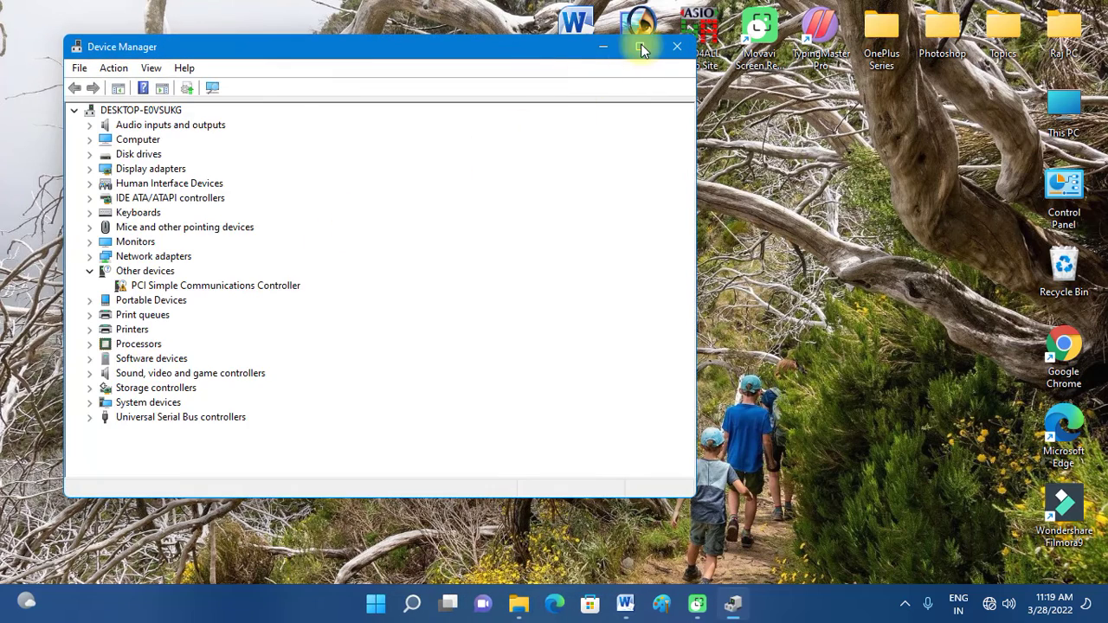
left_click(640, 43)
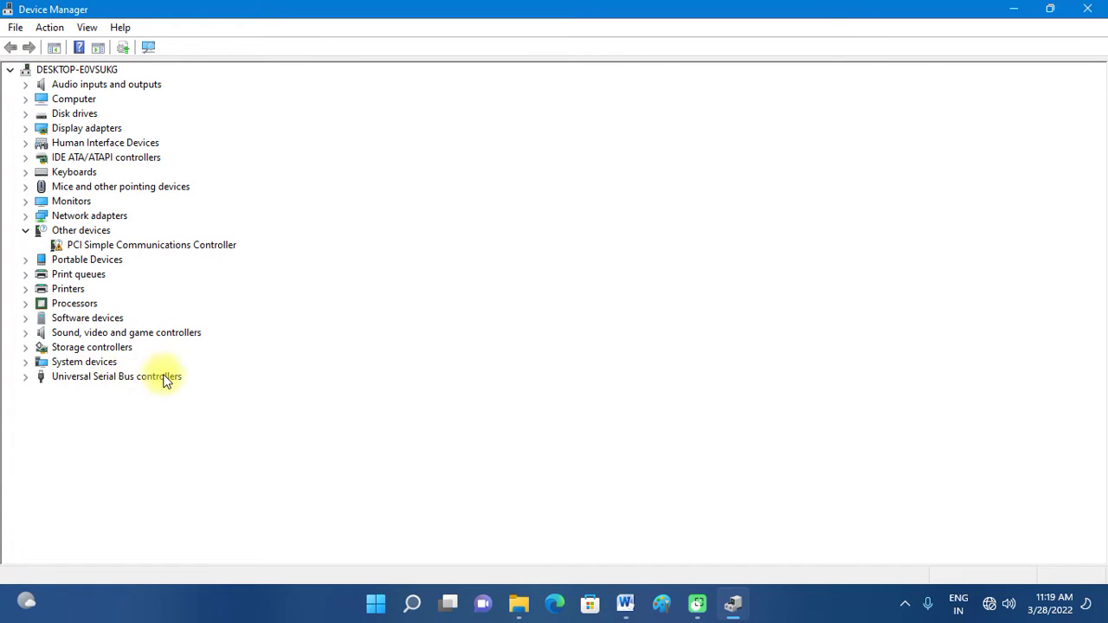
left_click(25, 377)
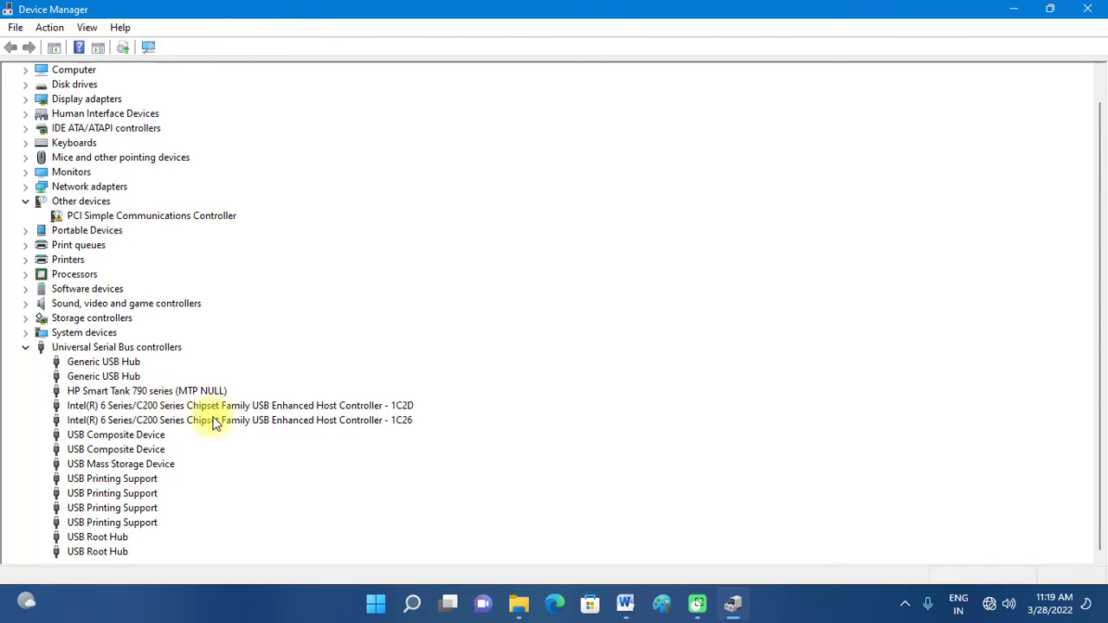
Review the driver actions offered for the Intel USB Enhanced Host Controllers 1C2D and 1C26 without applying any, and close Device Manager
right_click(310, 408)
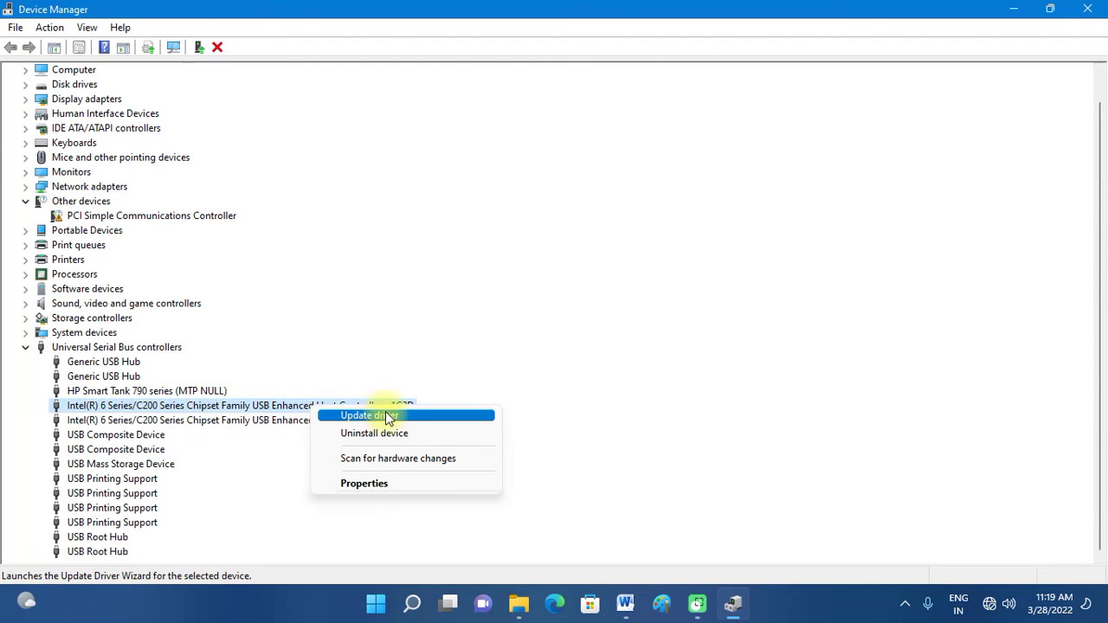
left_click(433, 417)
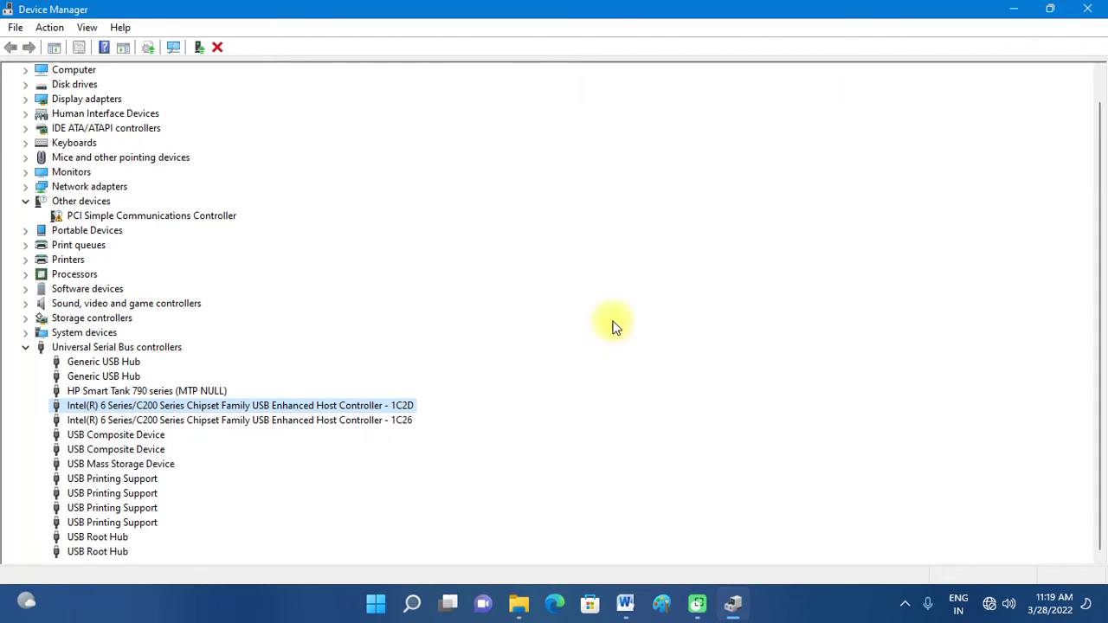
right_click(284, 424)
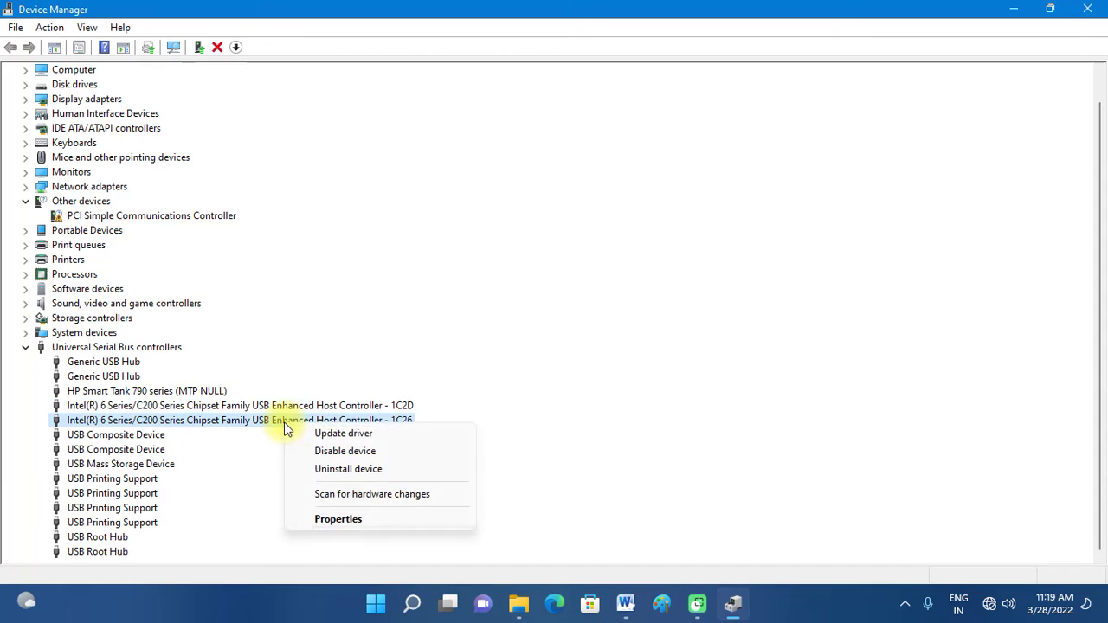
left_click(595, 304)
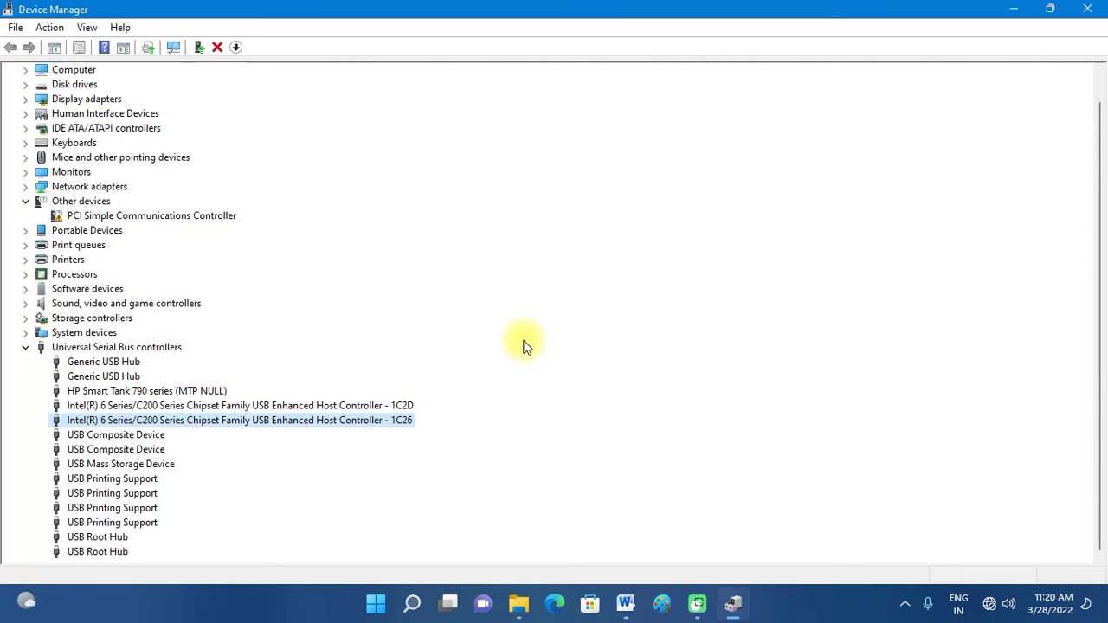
right_click(370, 407)
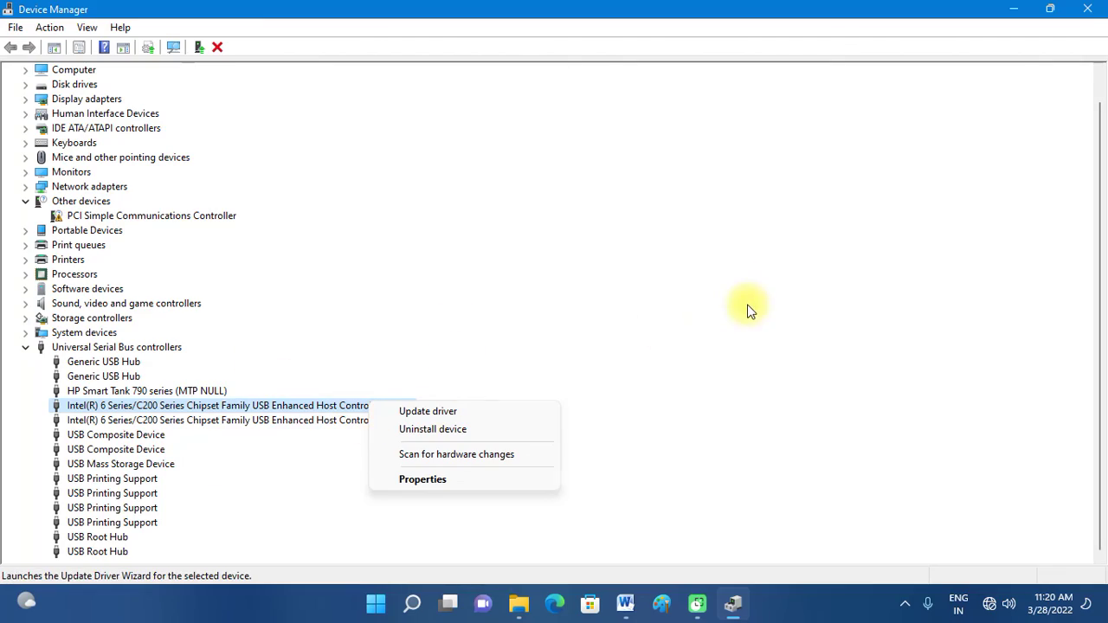
left_click(724, 294)
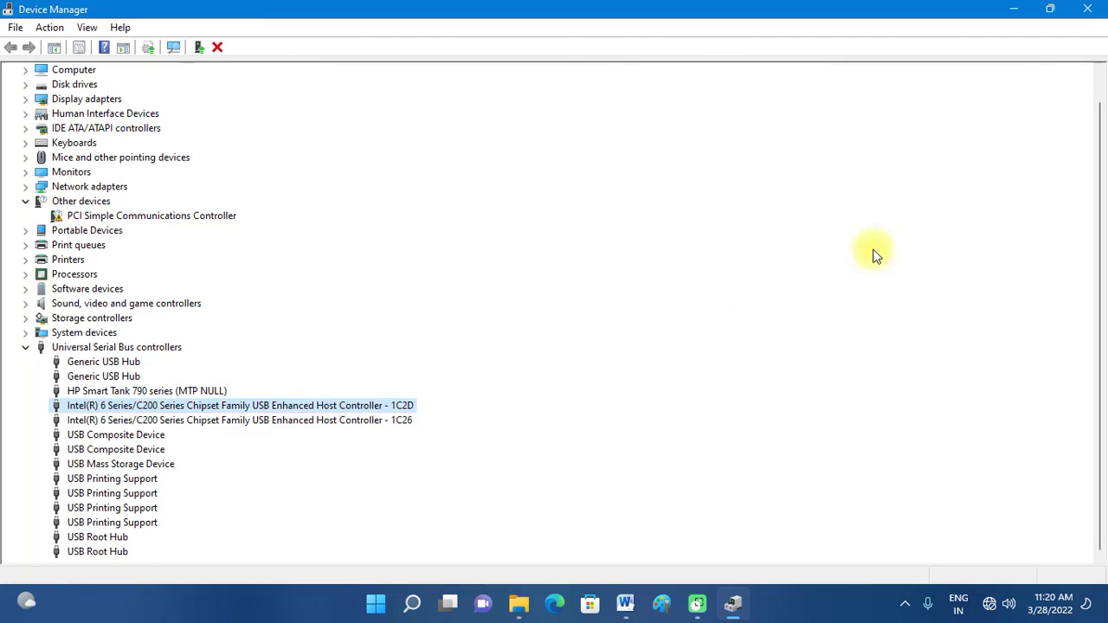
left_click(1087, 9)
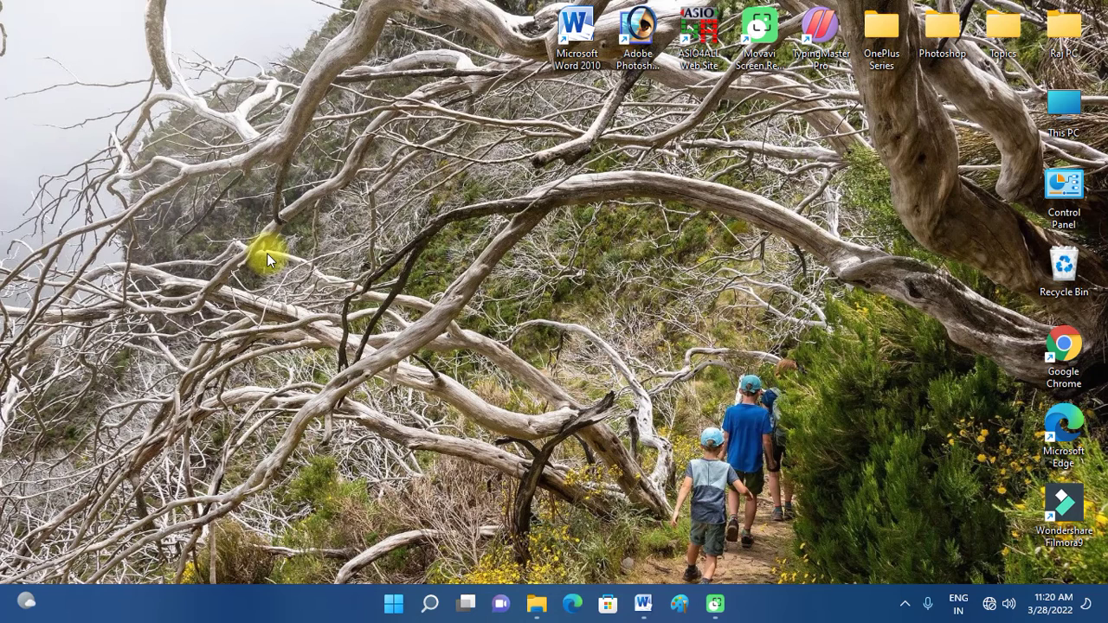
left_click(366, 257)
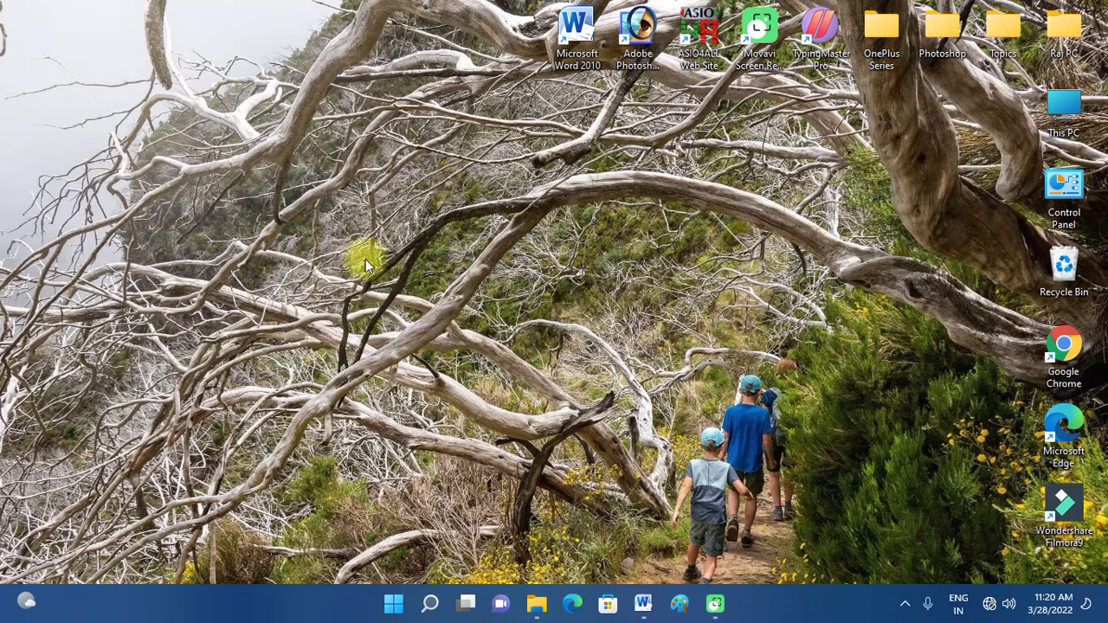